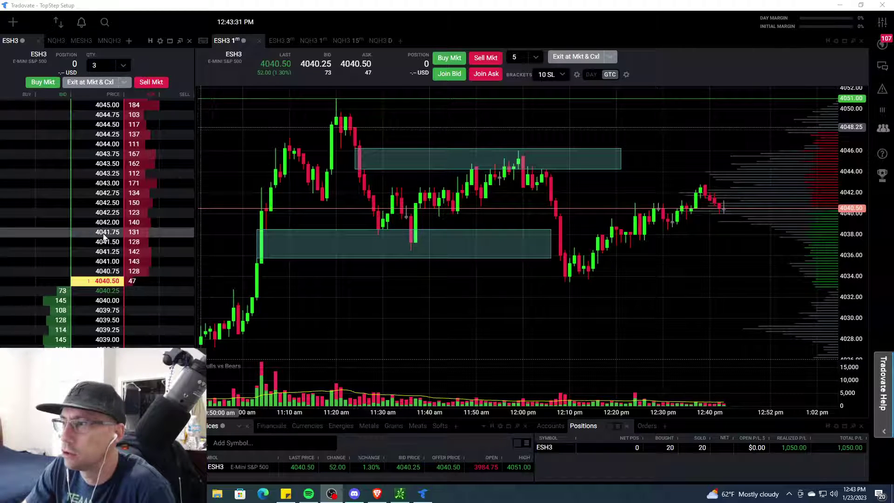
- Zoom out and pan the ES chart back to frame the 9:10–11:10 morning rally
scroll(302, 264, down, 5)
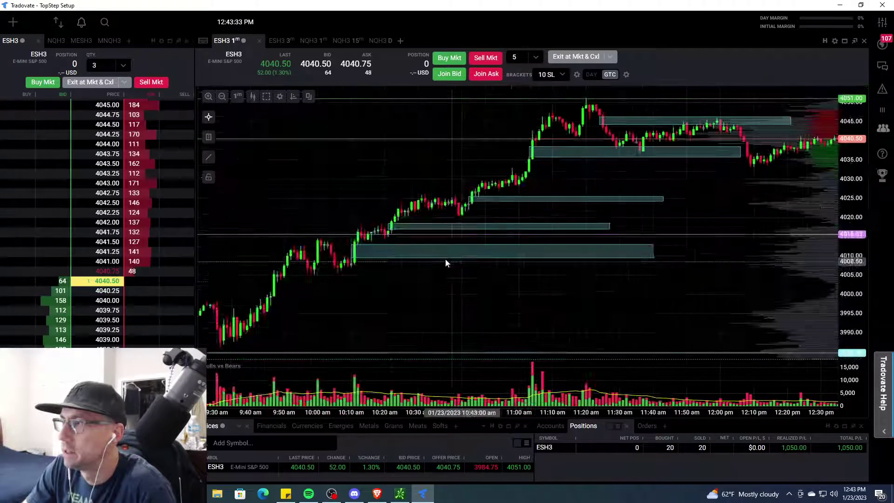
drag(433, 257, 390, 242)
drag(341, 303, 391, 327)
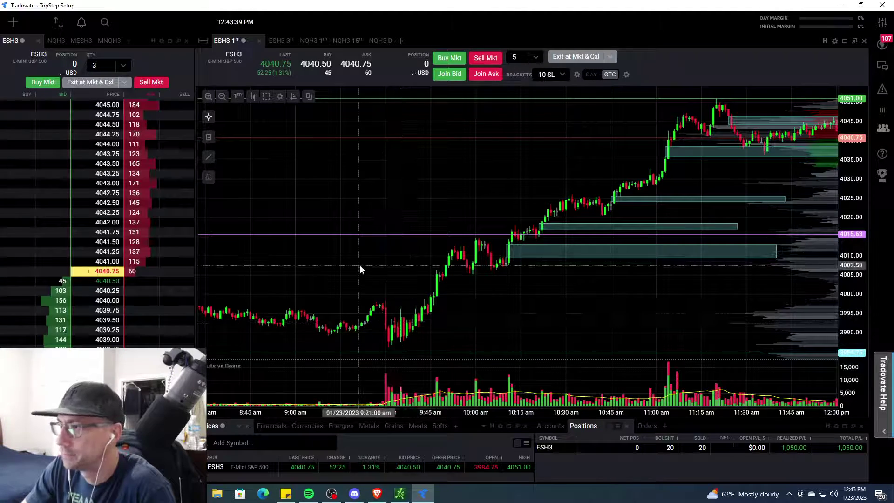
mouse_move(359, 266)
mouse_down()
mouse_move(431, 273)
mouse_move(415, 261)
mouse_move(358, 254)
mouse_up()
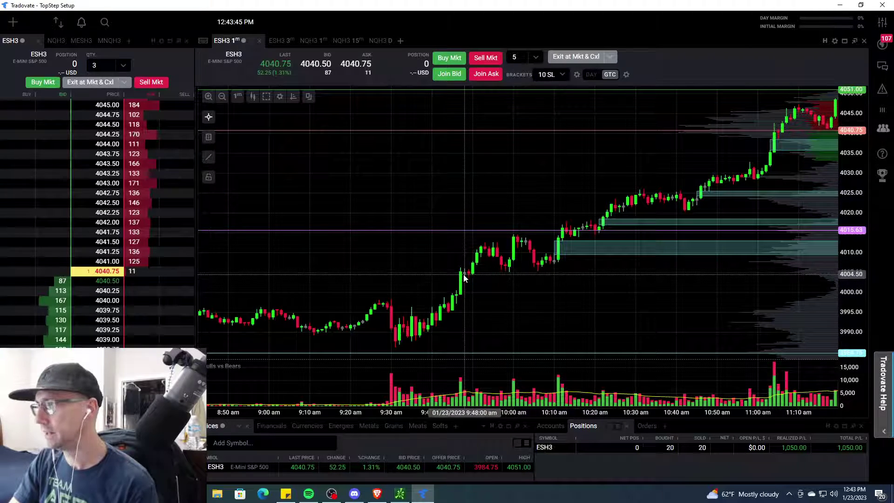
mouse_move(468, 278)
mouse_down()
mouse_move(438, 261)
mouse_move(377, 274)
mouse_move(282, 235)
mouse_up()
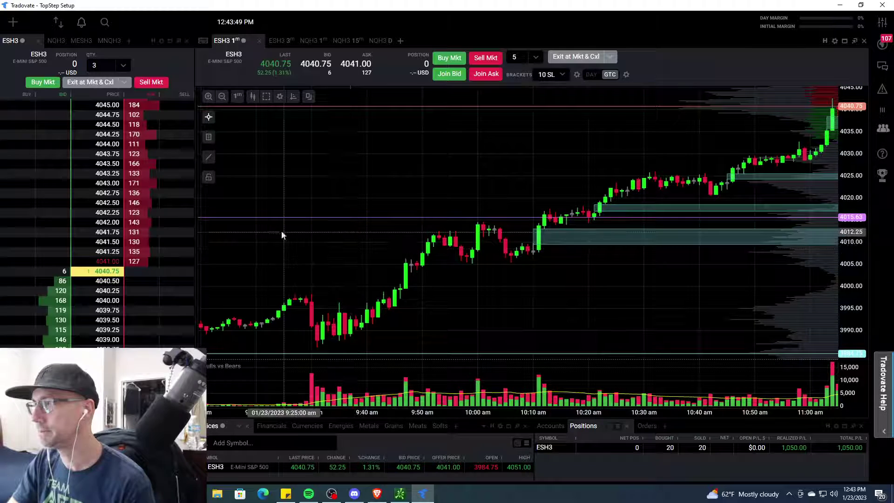
- Draw a teal rectangle zone just above 4000 spanning roughly 9:47 to 10:25
click(208, 157)
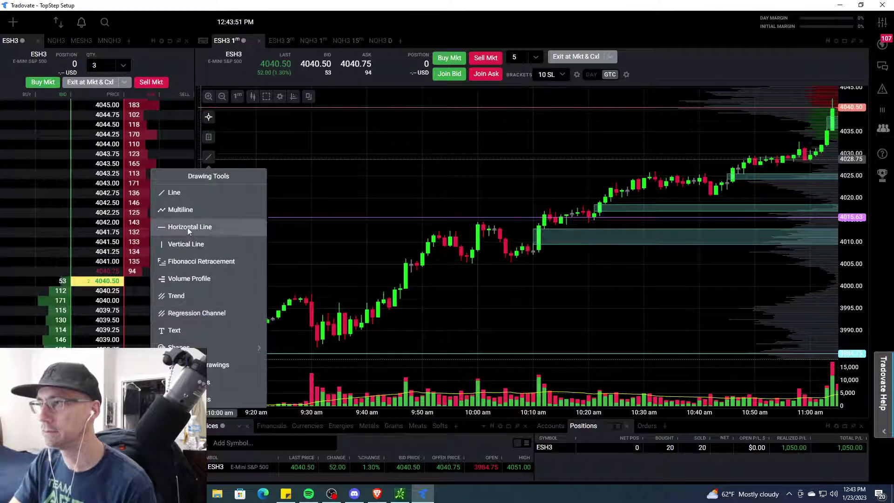
click(195, 347)
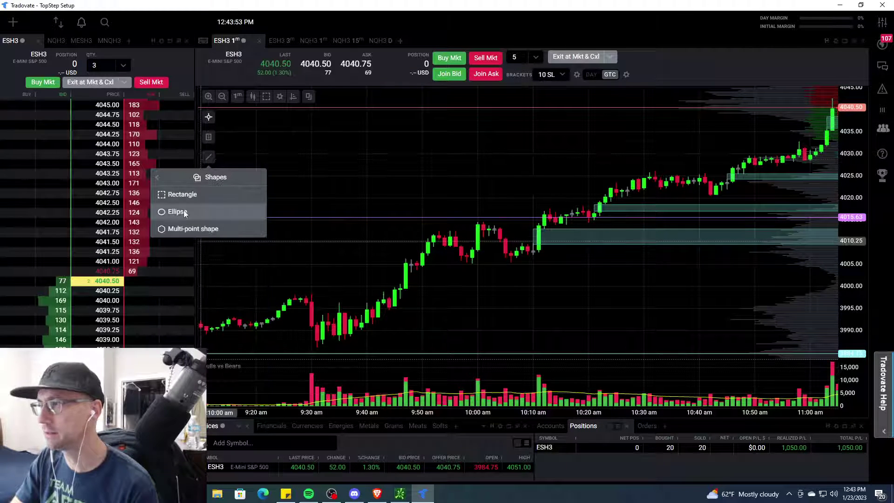
click(182, 195)
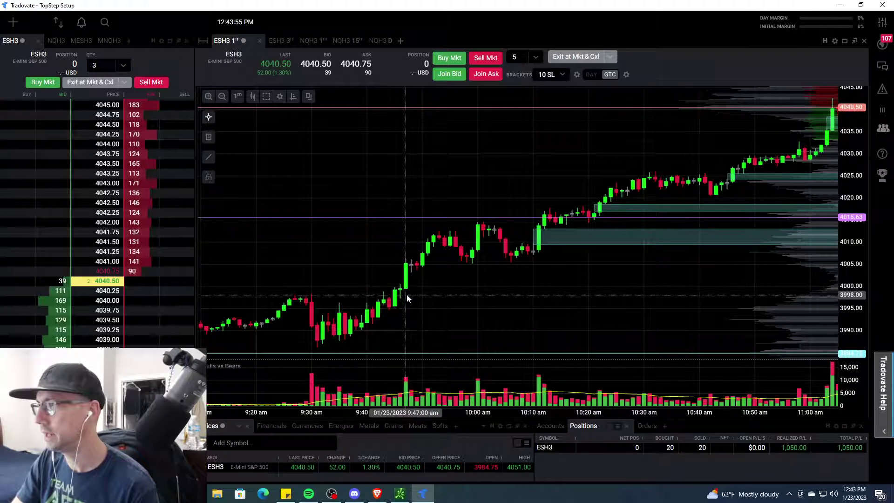
drag(404, 285, 609, 274)
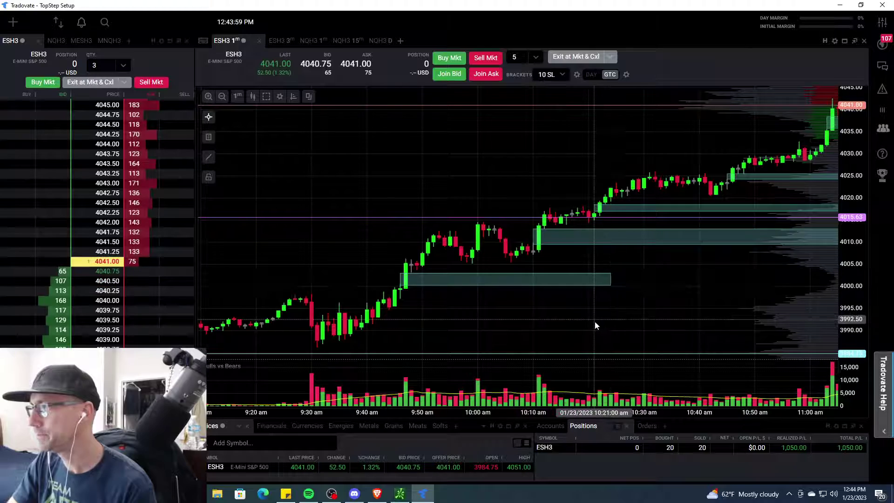
- Zoom and pan the chart to bring the later candles into view
scroll(596, 320, down, 5)
scroll(516, 314, down, 4)
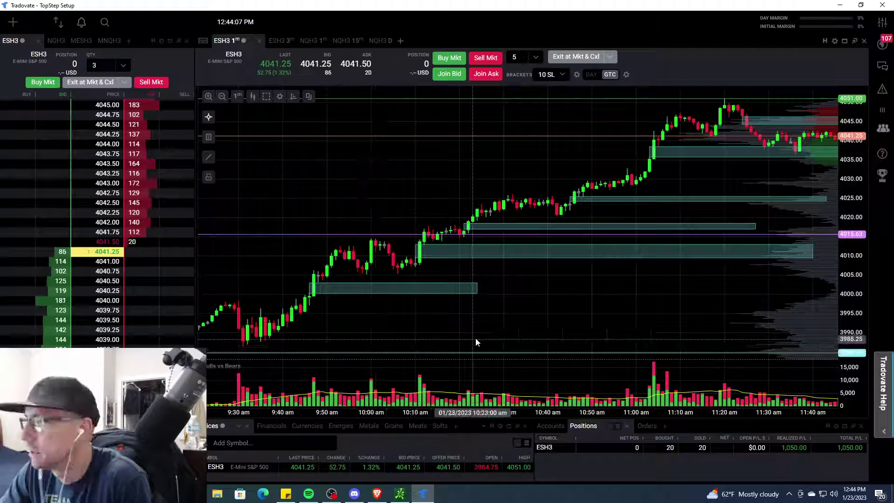
drag(552, 308, 499, 312)
scroll(498, 312, down, 3)
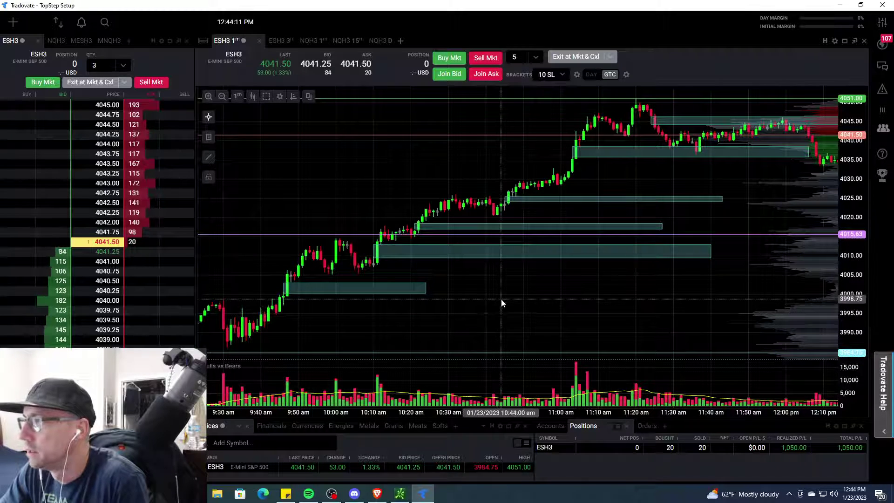
scroll(498, 299, up, 1)
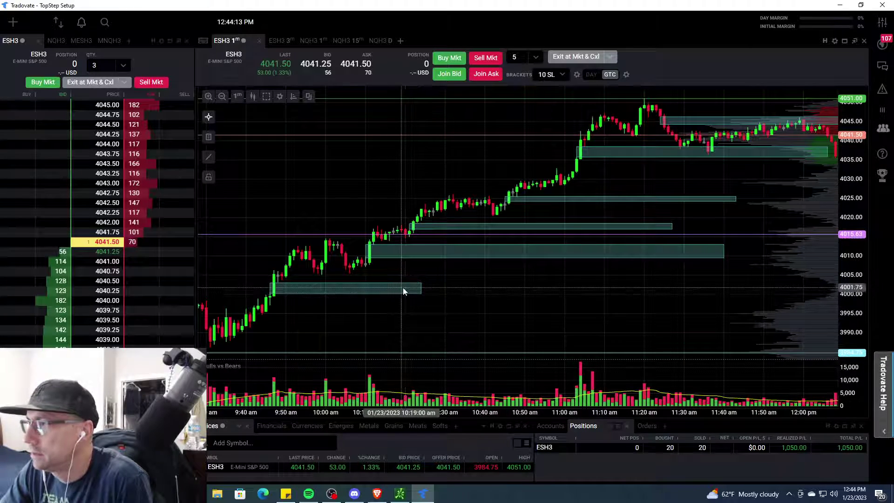
scroll(283, 276, down, 1)
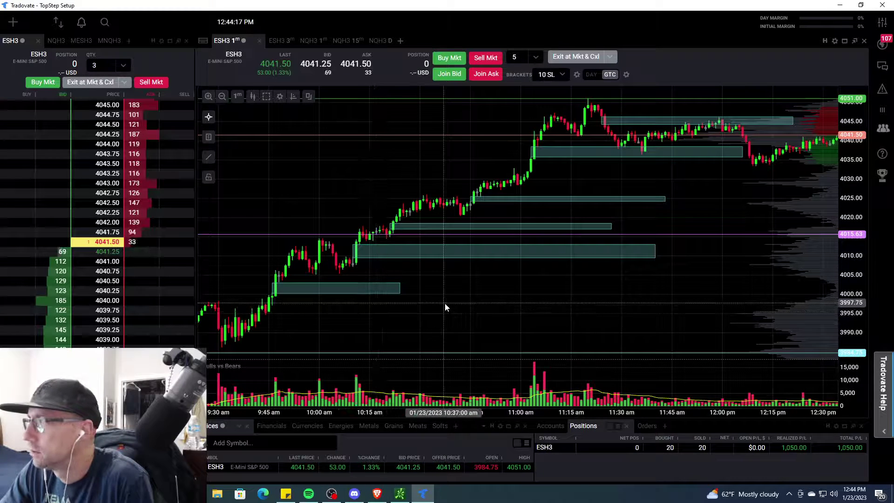
scroll(448, 307, down, 1)
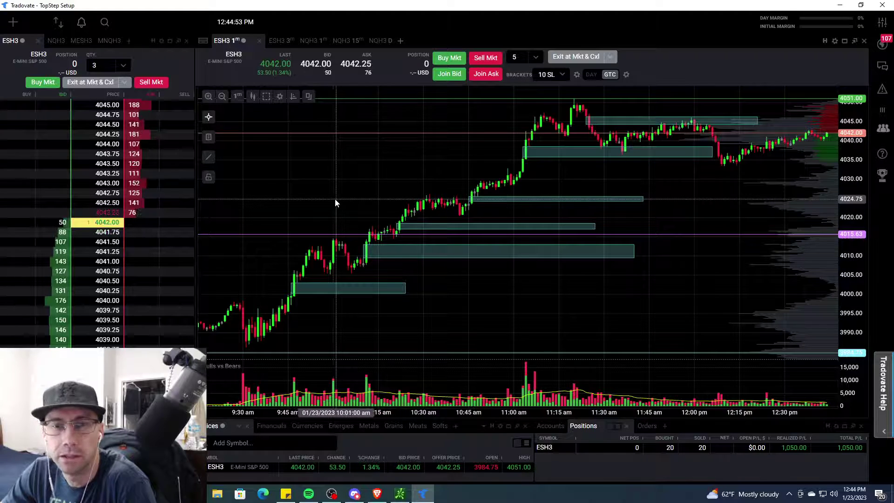
scroll(342, 192, up, 1)
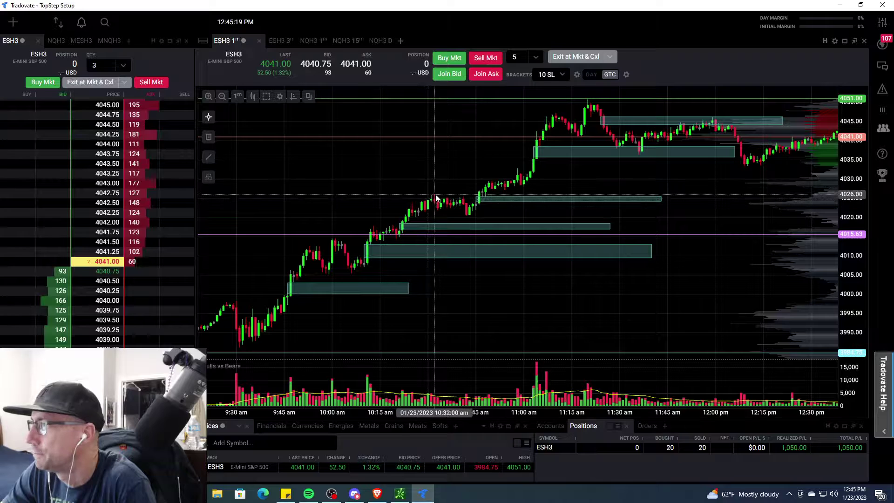
scroll(463, 162, down, 1)
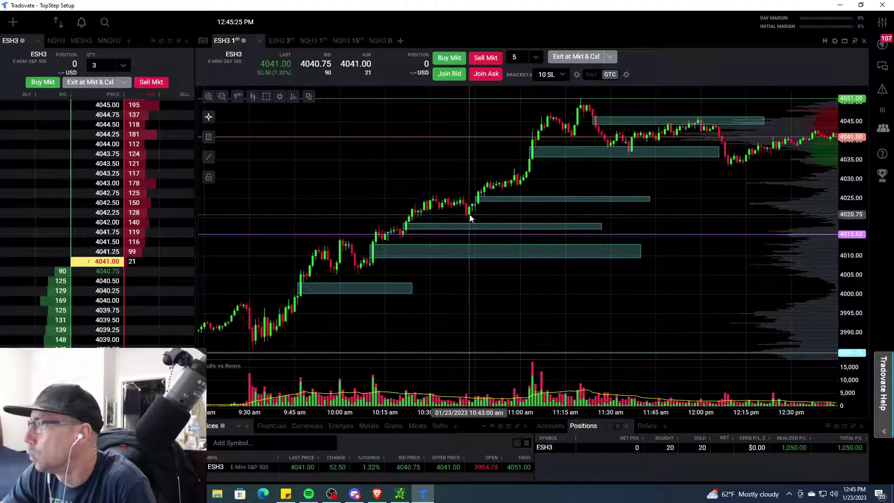
scroll(456, 200, up, 2)
- Zoom in and pan to the 10:30–12:10 candles priced 4020 to 4052
scroll(448, 165, up, 2)
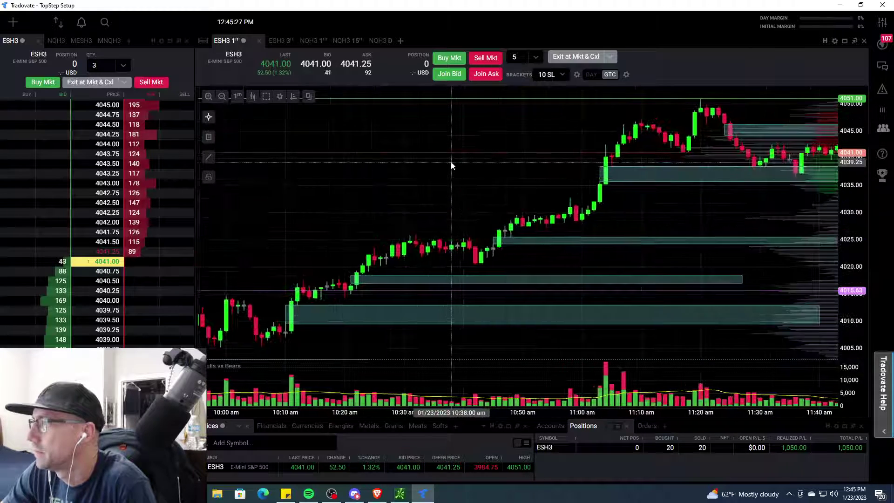
scroll(403, 209, down, 1)
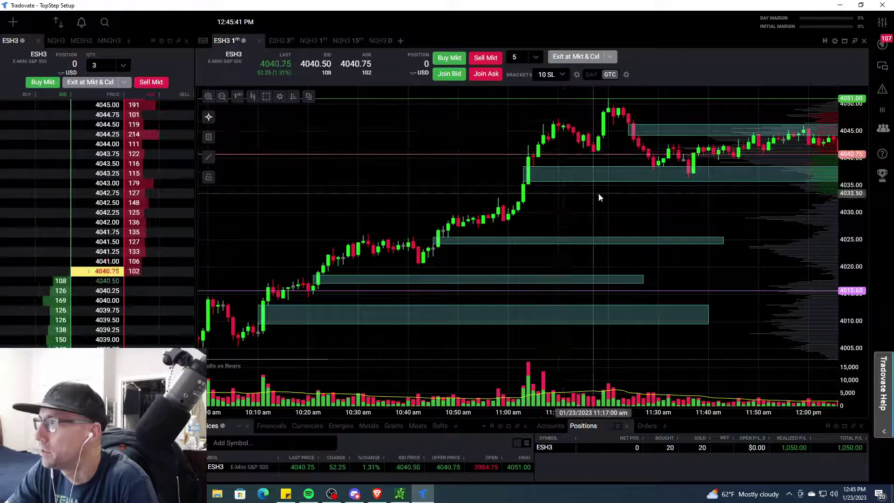
scroll(601, 194, up, 1)
drag(601, 208, 524, 247)
scroll(517, 248, up, 2)
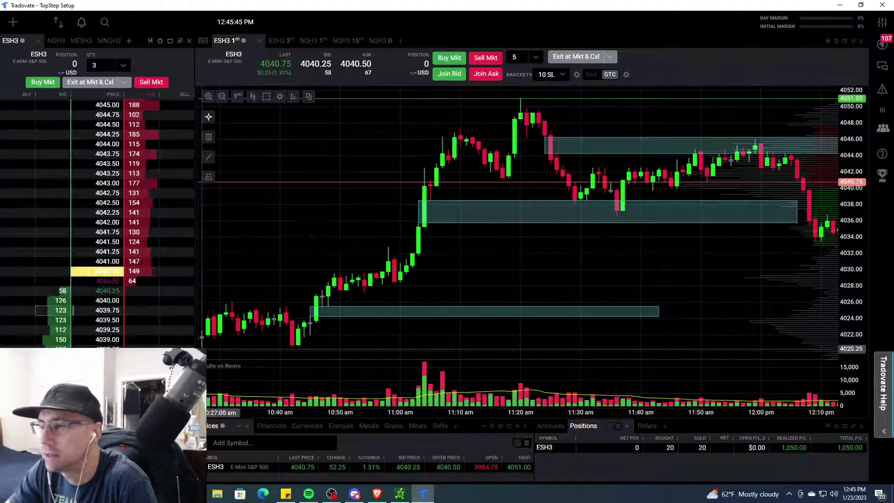
- Draw a rectangle zone around 4040–4042 after the 11:05 spike, about 11:08 to 11:28
click(205, 161)
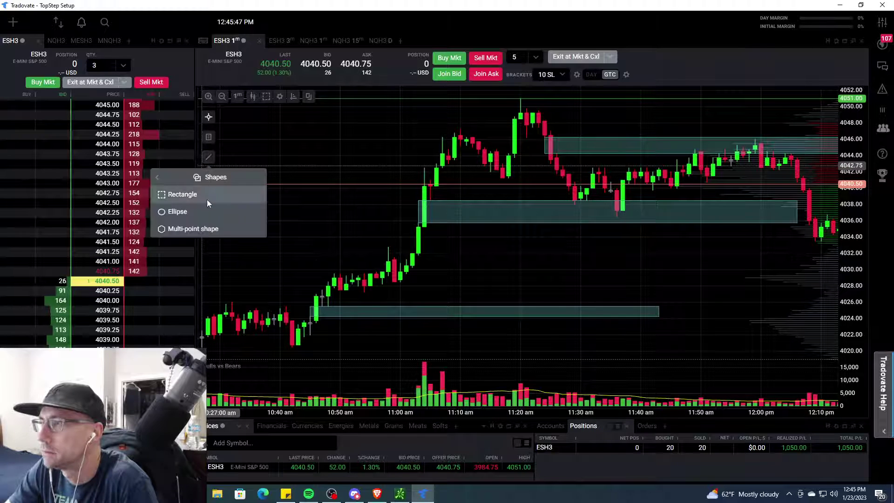
click(199, 210)
click(212, 163)
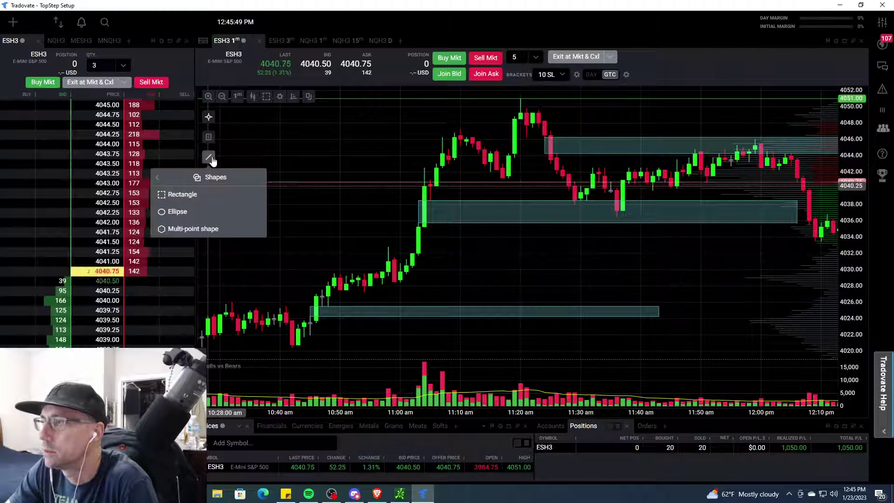
click(194, 194)
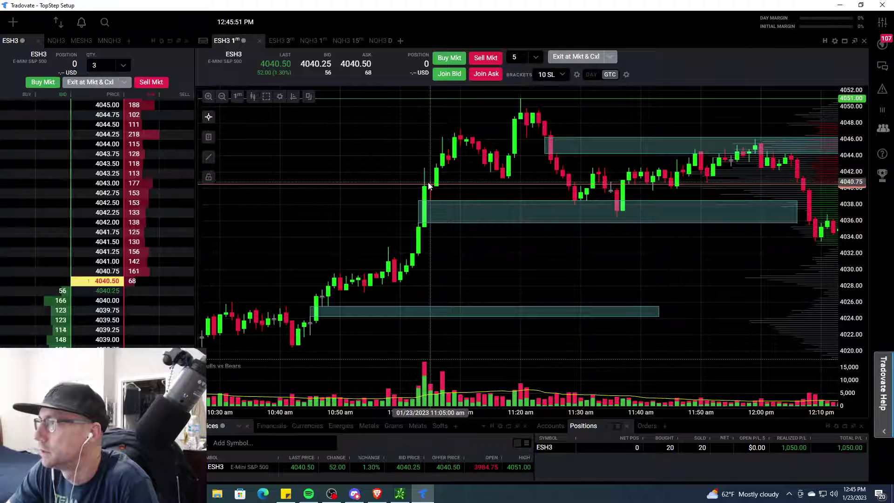
mouse_move(427, 185)
mouse_down()
mouse_move(600, 166)
mouse_move(589, 169)
mouse_up()
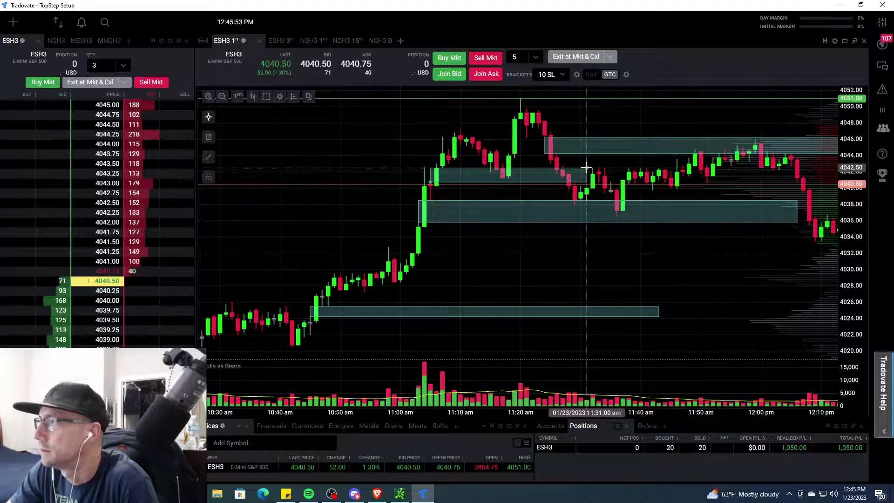
click(508, 180)
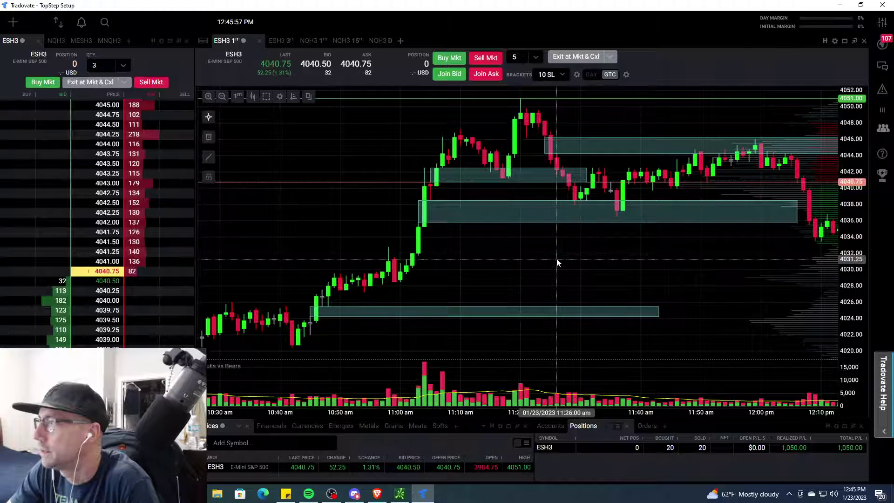
mouse_move(557, 261)
mouse_down()
mouse_move(501, 270)
mouse_move(495, 255)
mouse_up()
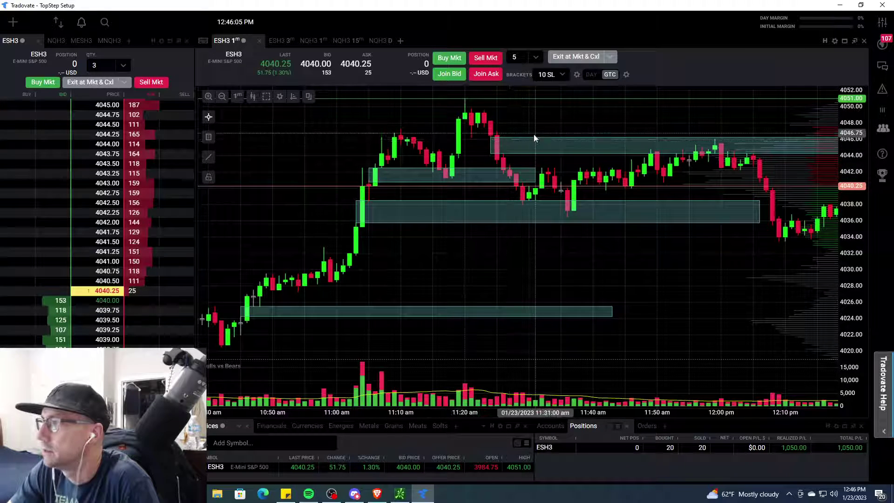
- Compress the time axis and pan to the latest candles around 12:45
scroll(558, 144, up, 1)
scroll(676, 268, up, 1)
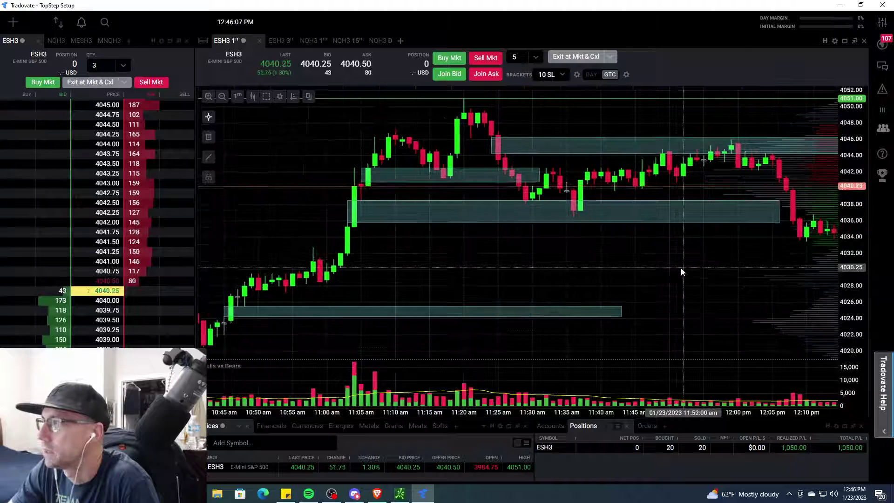
drag(681, 272, 533, 264)
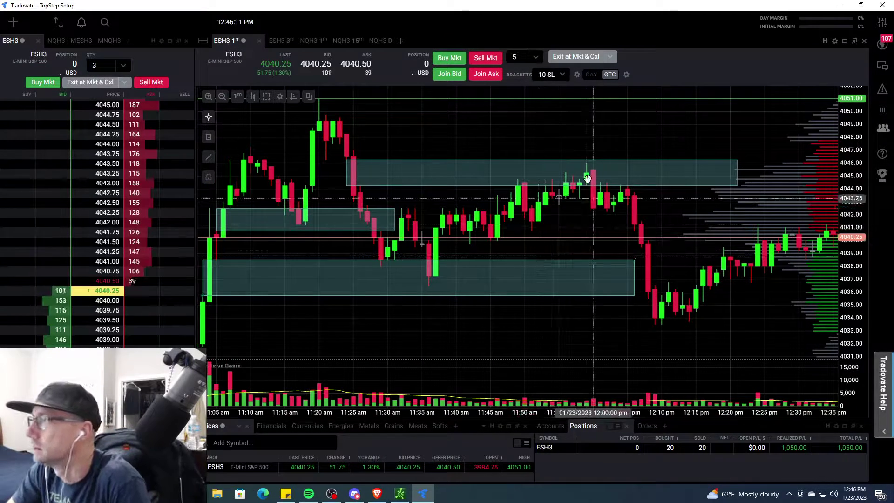
scroll(594, 153, down, 1)
drag(595, 120, 428, 140)
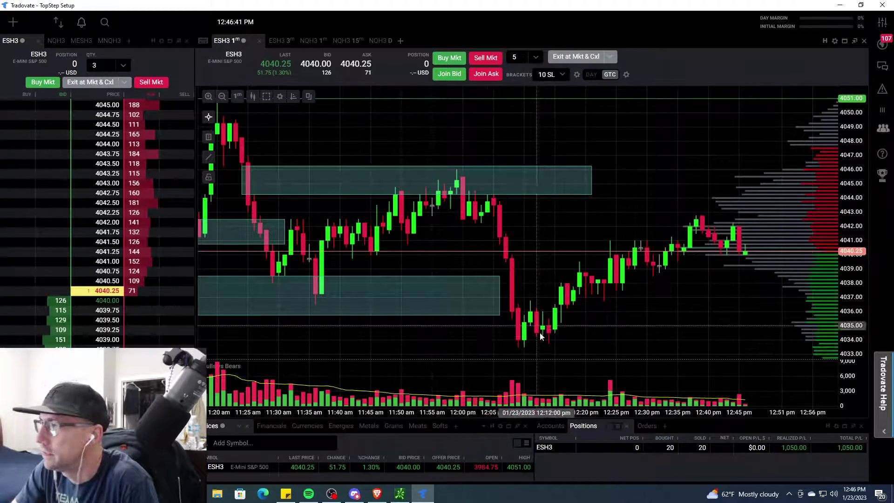
scroll(560, 328, down, 2)
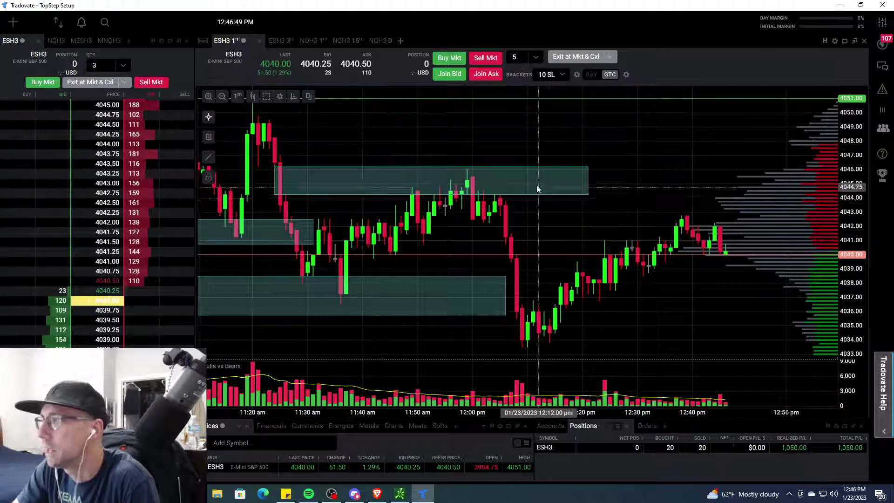
- Zoom out to cover roughly 11 am to 1:37 pm, exposing the zone near 4025
scroll(536, 187, down, 3)
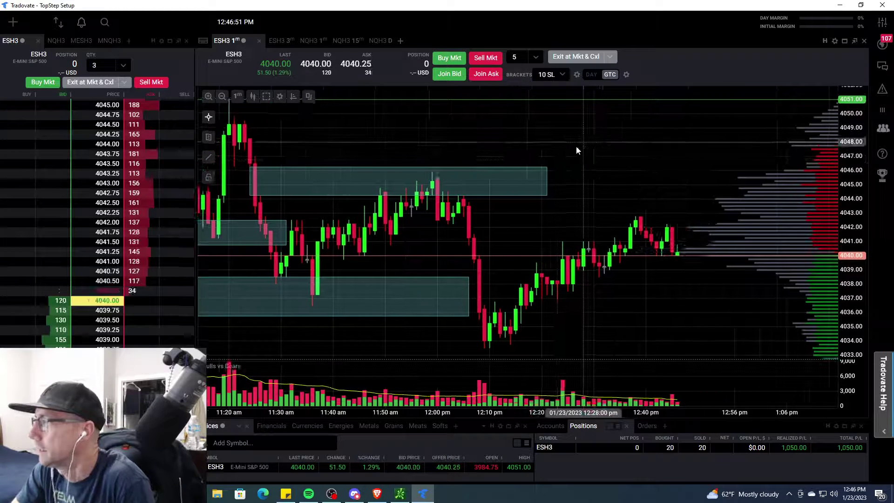
scroll(495, 181, down, 2)
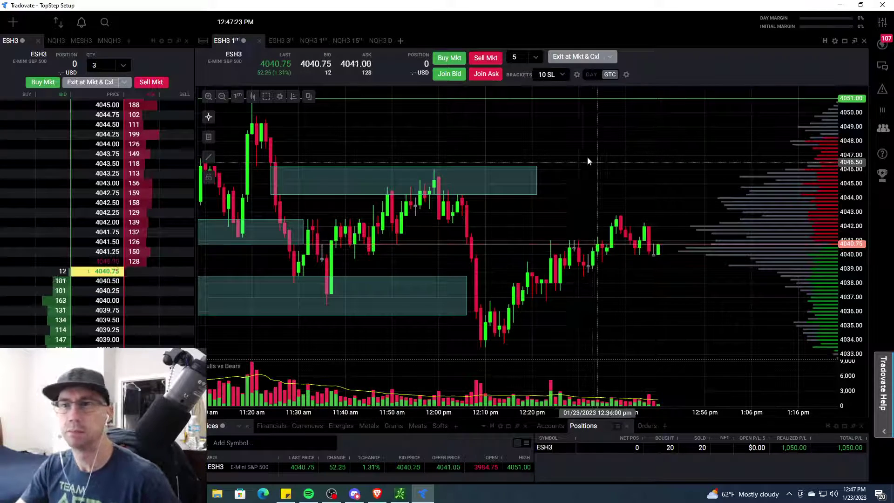
scroll(592, 181, down, 1)
scroll(649, 160, down, 1)
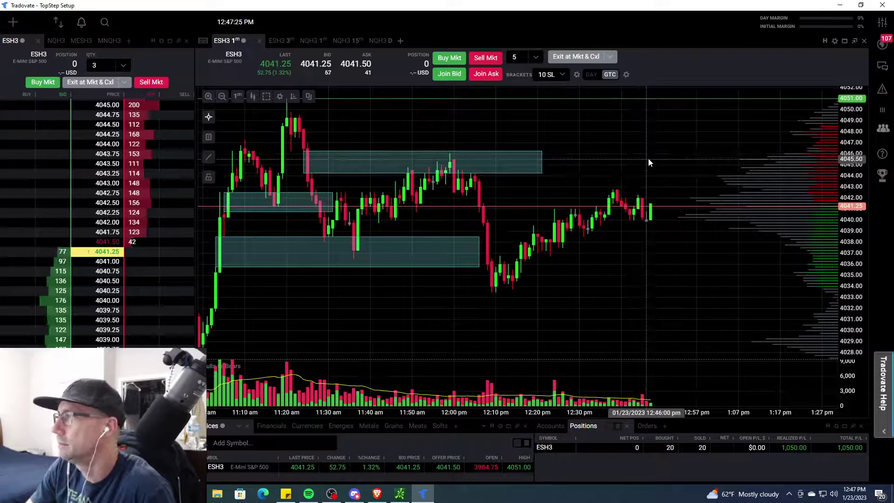
scroll(615, 151, down, 2)
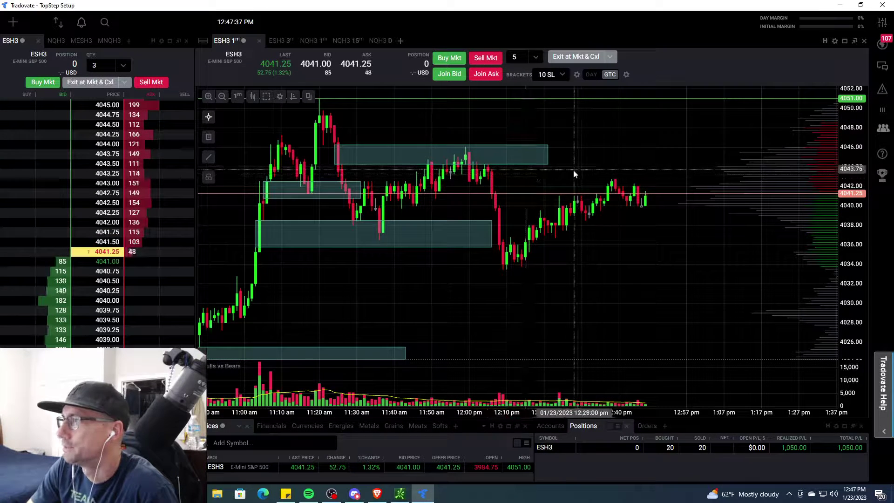
scroll(573, 170, down, 1)
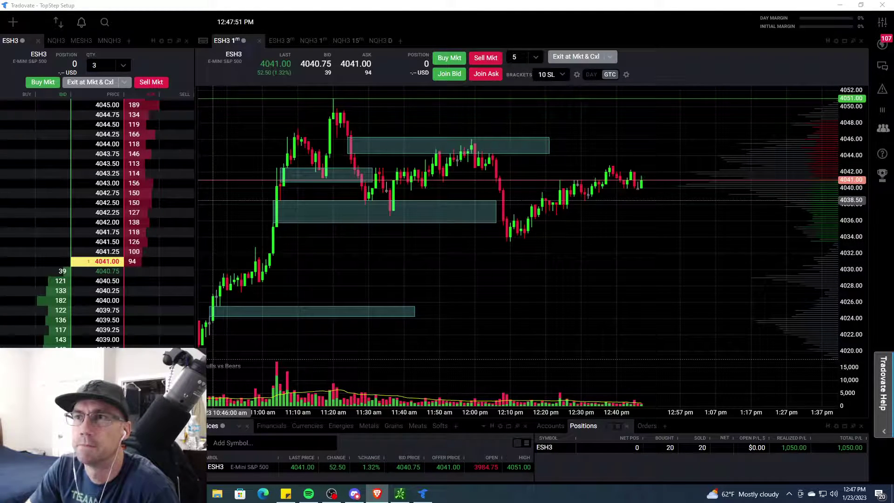
- Bring the Financial Juice window up full screen and scroll its calendar from January 23
click(377, 494)
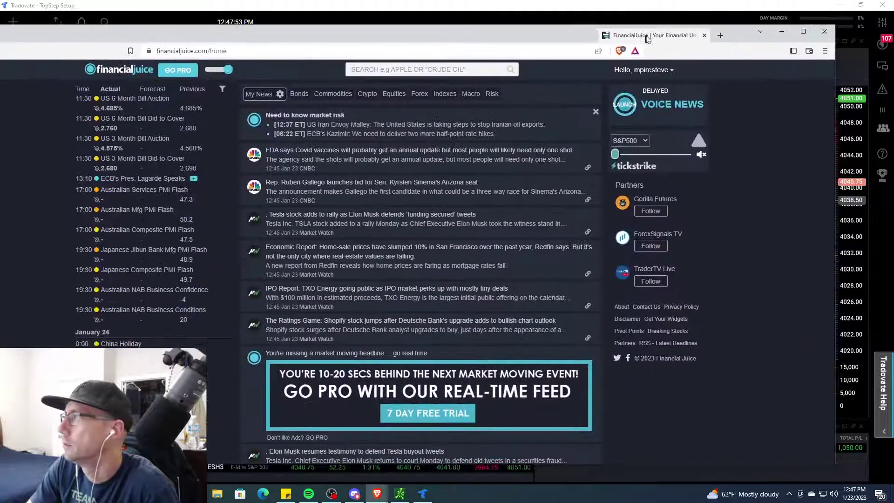
click(808, 31)
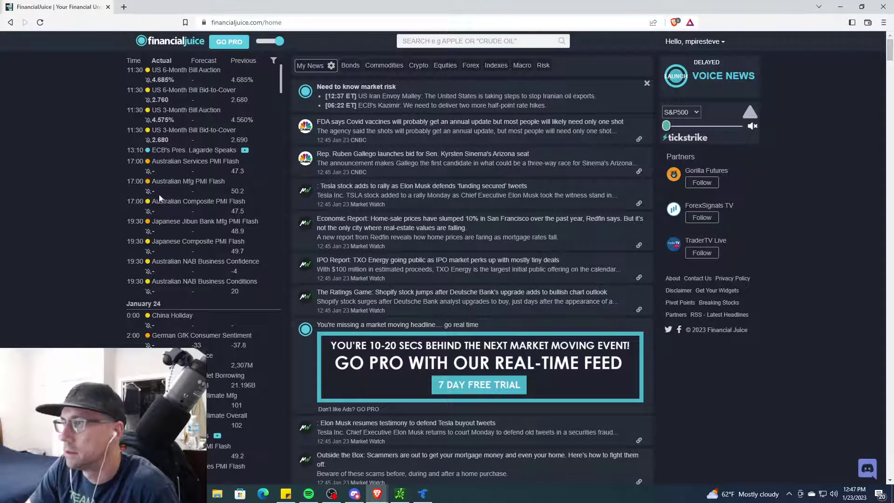
scroll(163, 195, down, 2)
scroll(148, 203, down, 4)
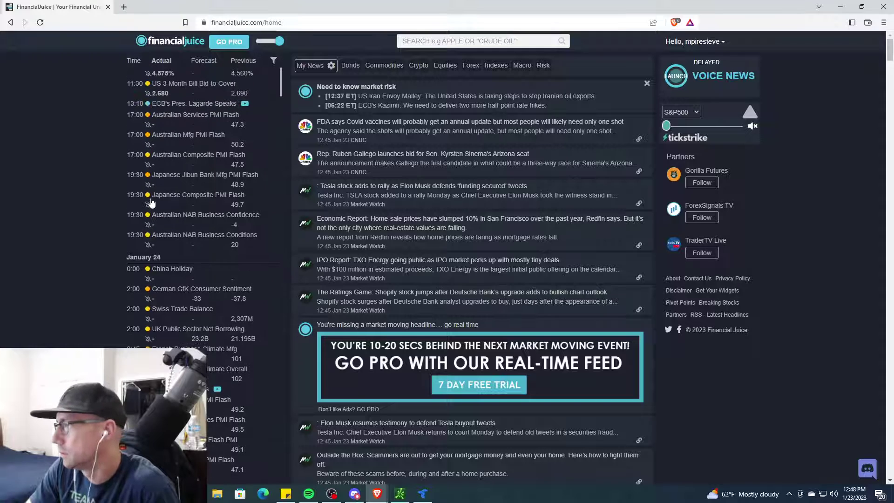
scroll(158, 218, down, 5)
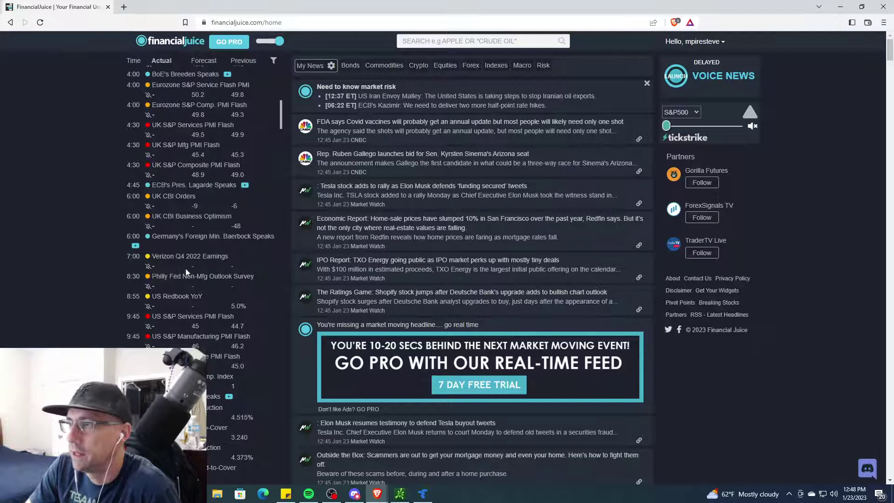
scroll(87, 252, down, 1)
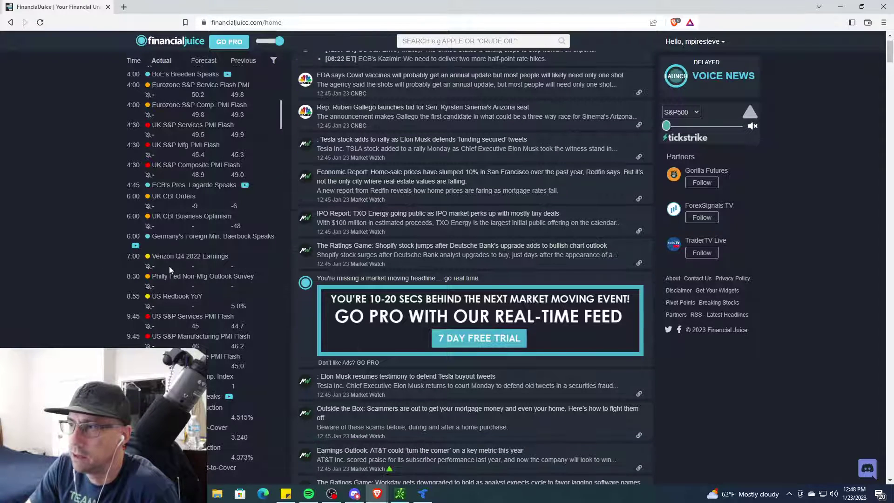
scroll(177, 267, down, 1)
scroll(177, 233, down, 1)
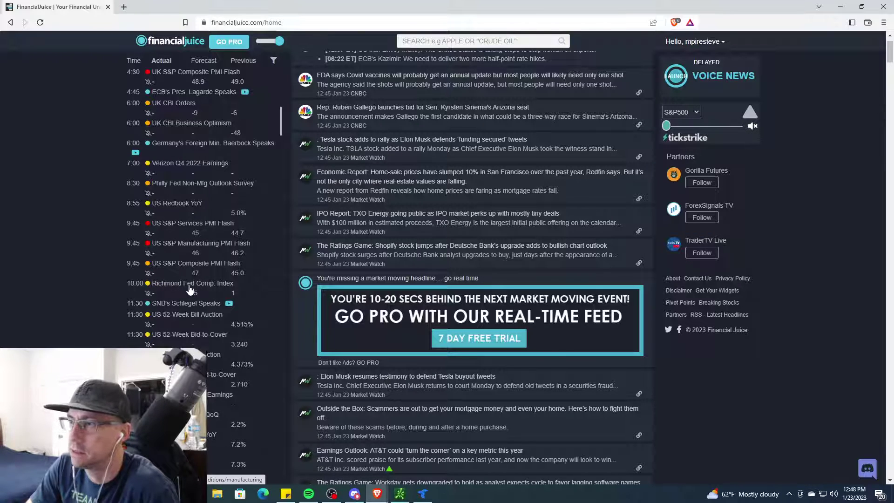
- Keep scrolling the economic calendar into January 26's releases
scroll(178, 274, down, 1)
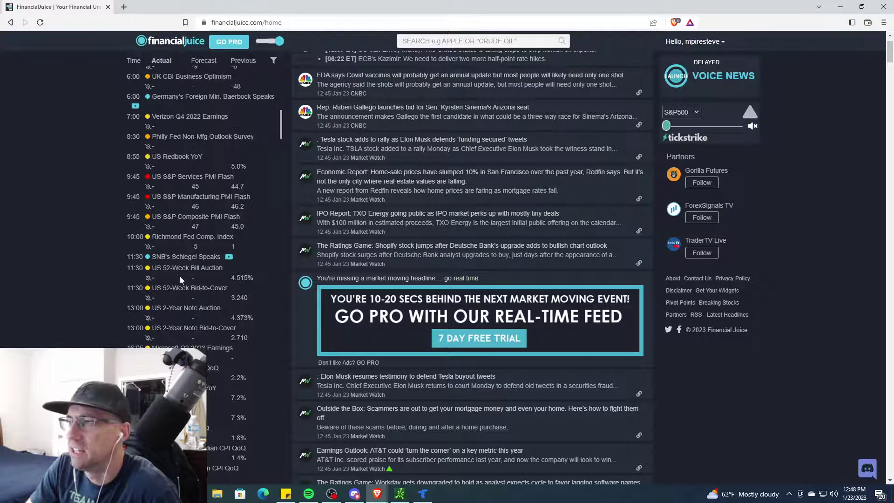
scroll(186, 277, down, 2)
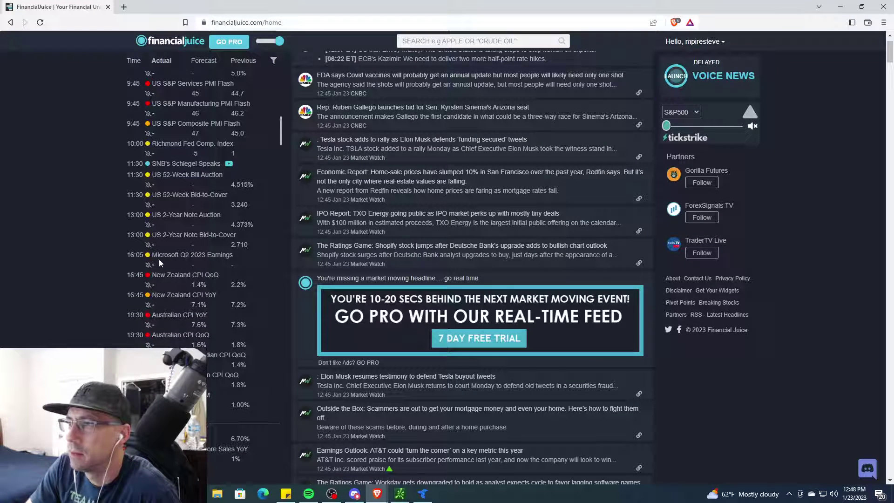
scroll(197, 257, down, 7)
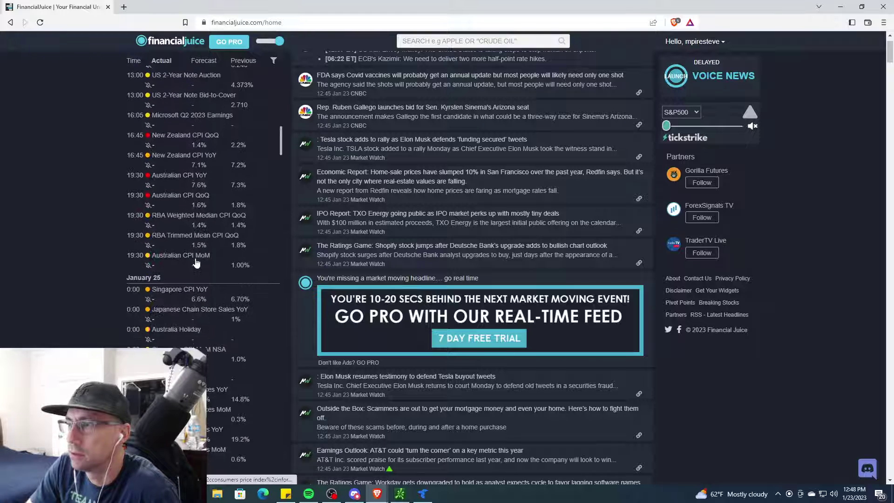
scroll(189, 253, down, 4)
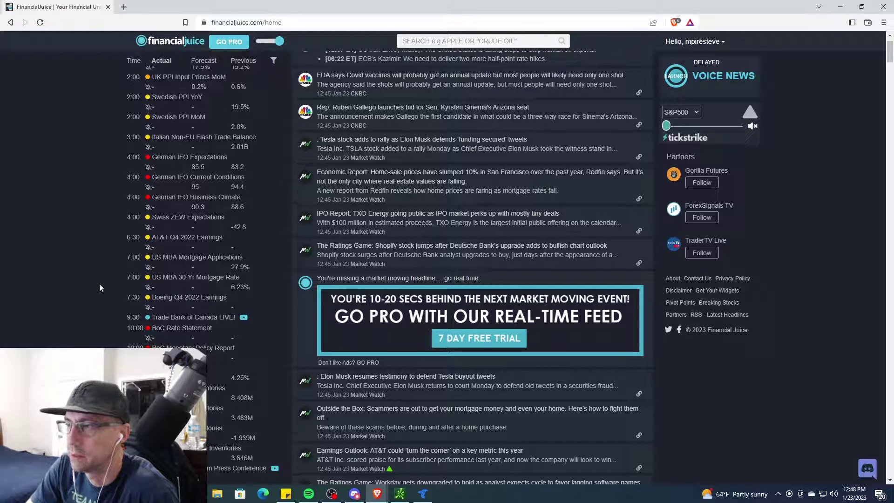
scroll(210, 303, down, 2)
scroll(189, 303, down, 2)
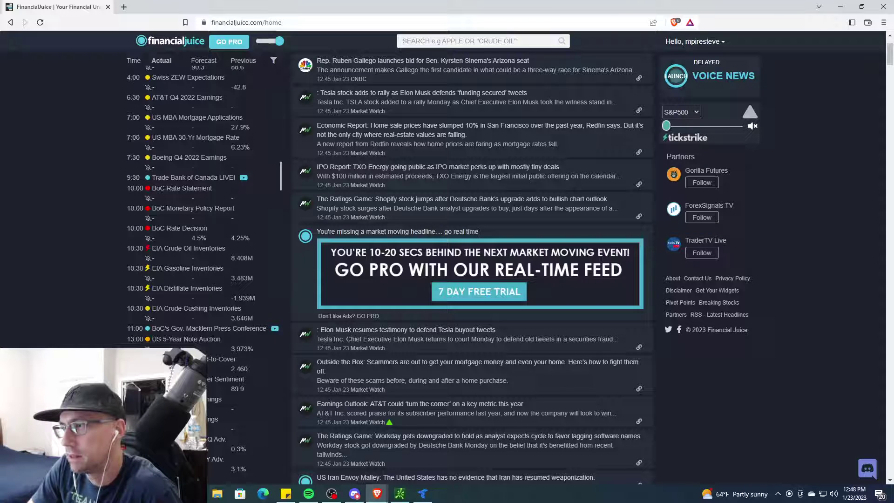
scroll(186, 340, down, 2)
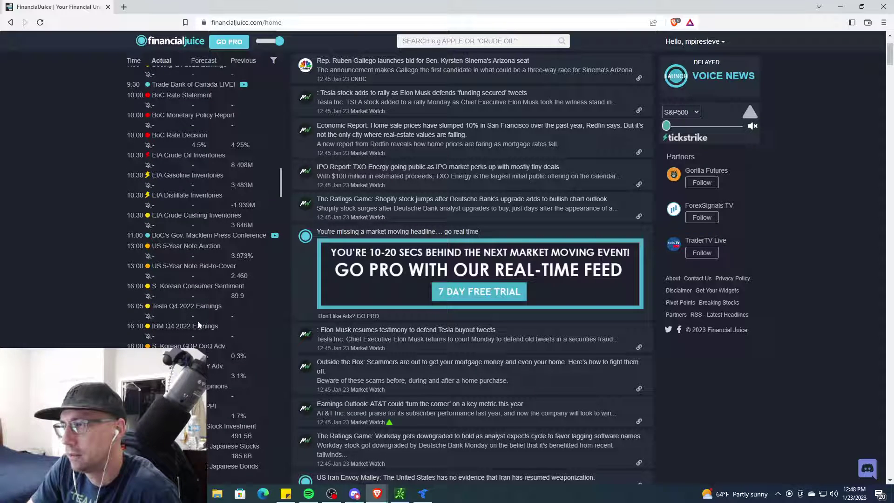
scroll(197, 321, down, 7)
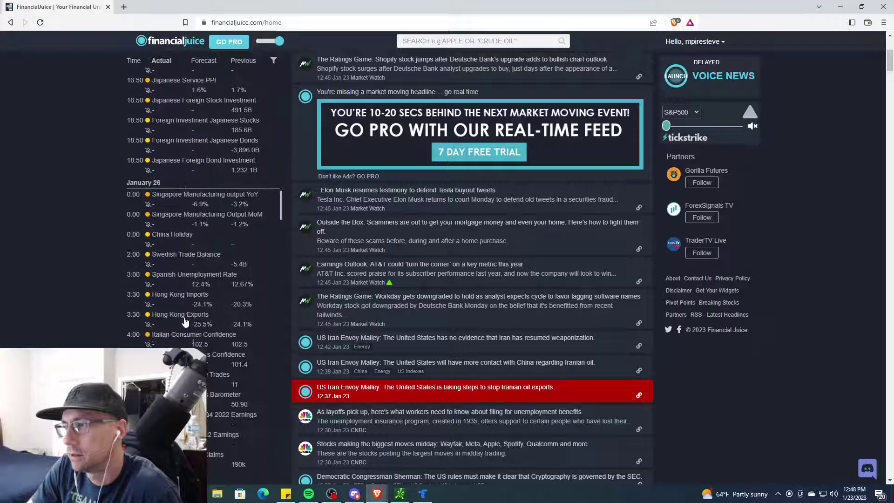
- Scroll further through the calendar, highlighting the S. Korean Manufacturing figures
scroll(185, 322, down, 4)
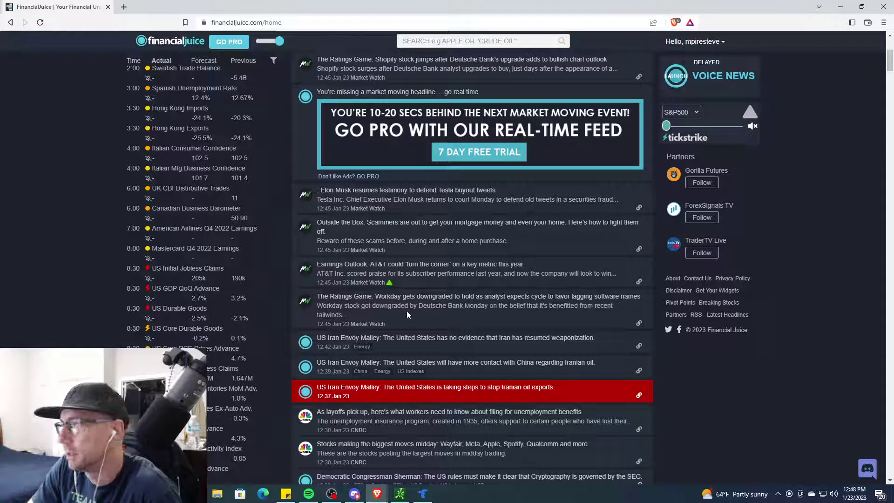
scroll(408, 311, up, 2)
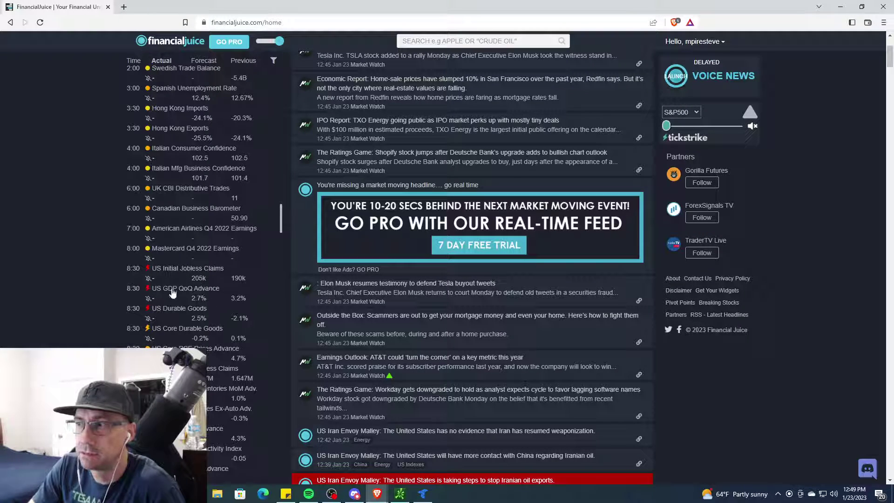
scroll(186, 298, down, 1)
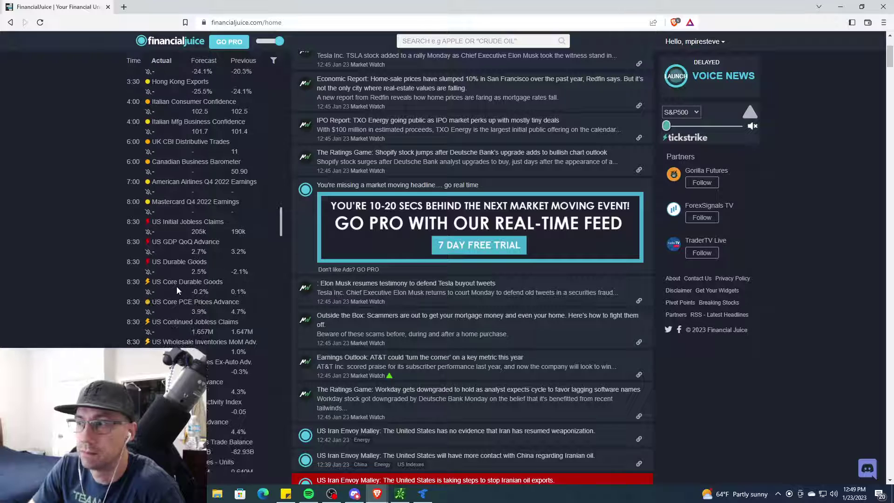
scroll(190, 304, down, 1)
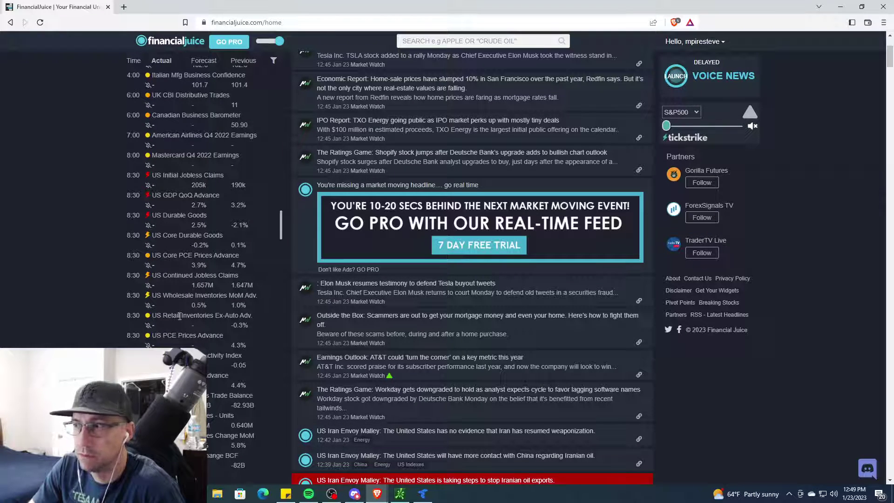
scroll(180, 316, down, 1)
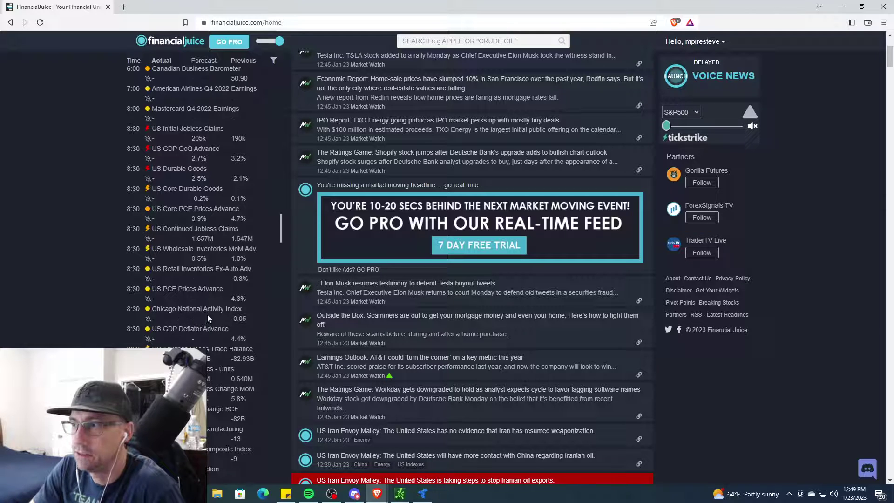
scroll(203, 334, down, 2)
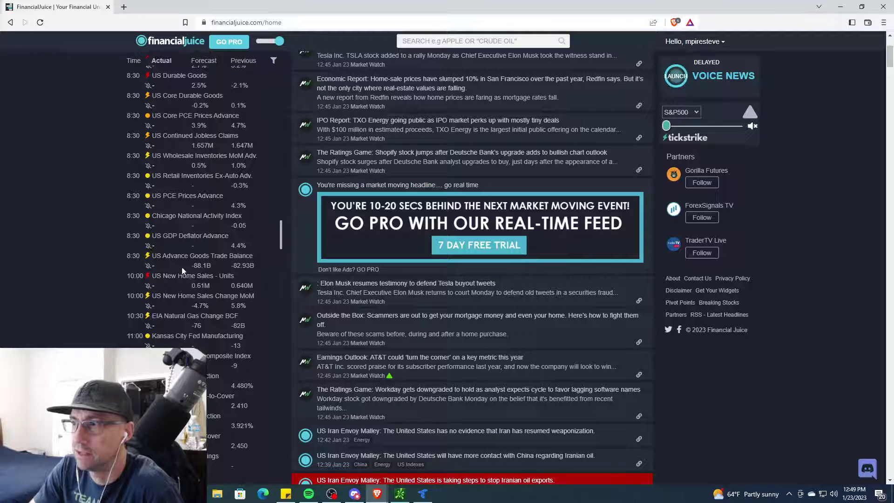
scroll(183, 279, down, 1)
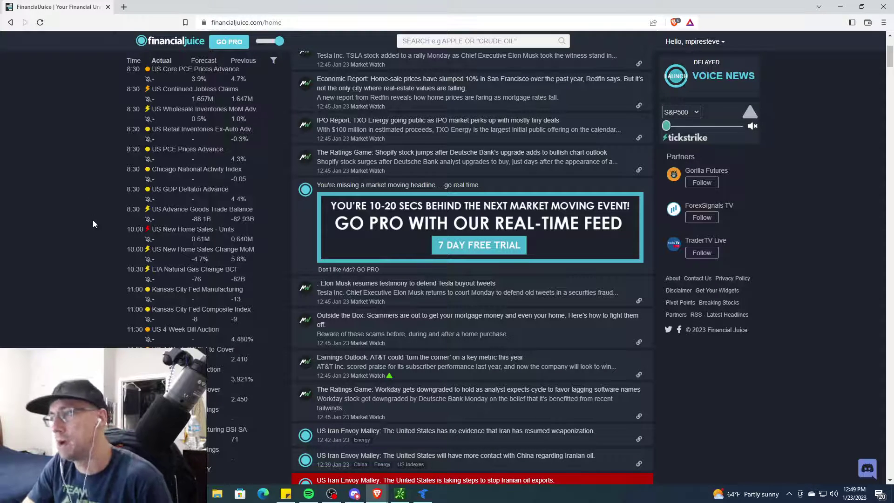
scroll(179, 250, down, 3)
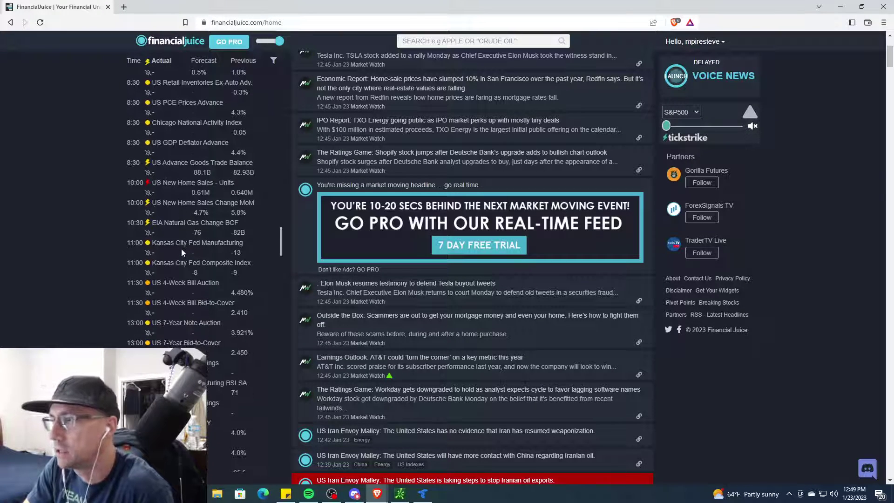
drag(127, 270, 171, 271)
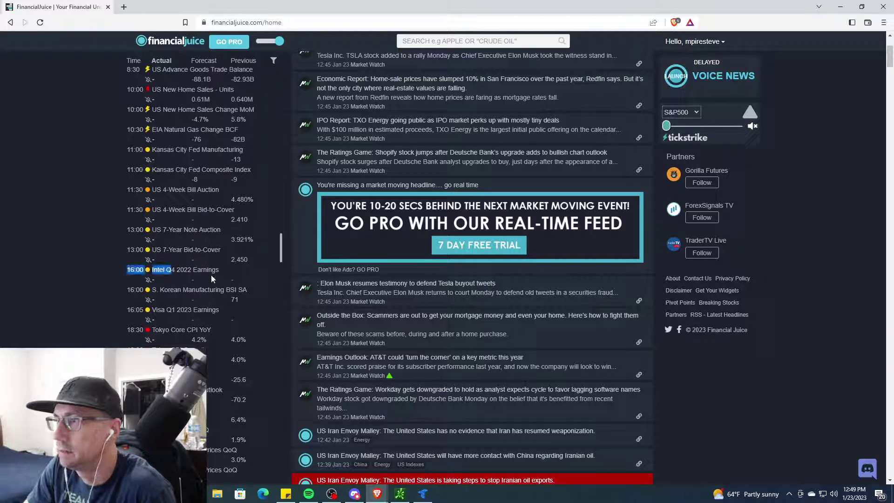
scroll(208, 275, down, 3)
drag(191, 160, 195, 177)
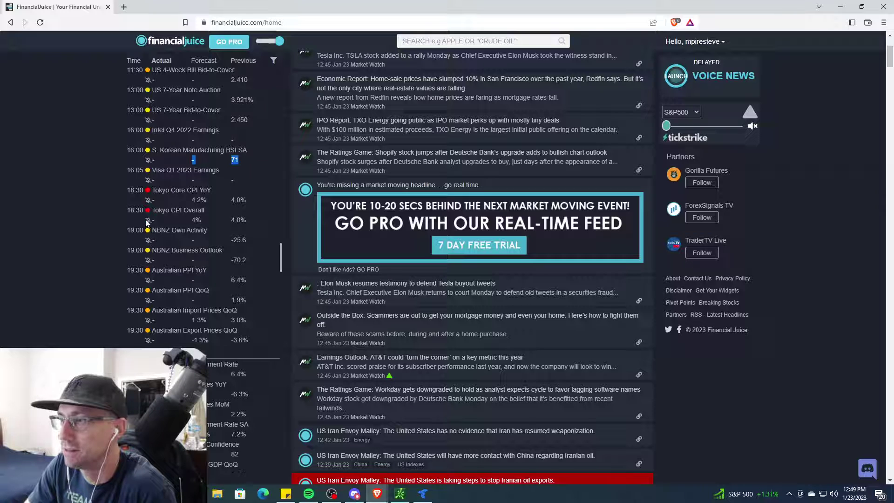
- Scroll on to Friday's US PCE and Michigan releases, then switch to the Tradovate desktop
scroll(159, 259, down, 2)
scroll(173, 269, up, 8)
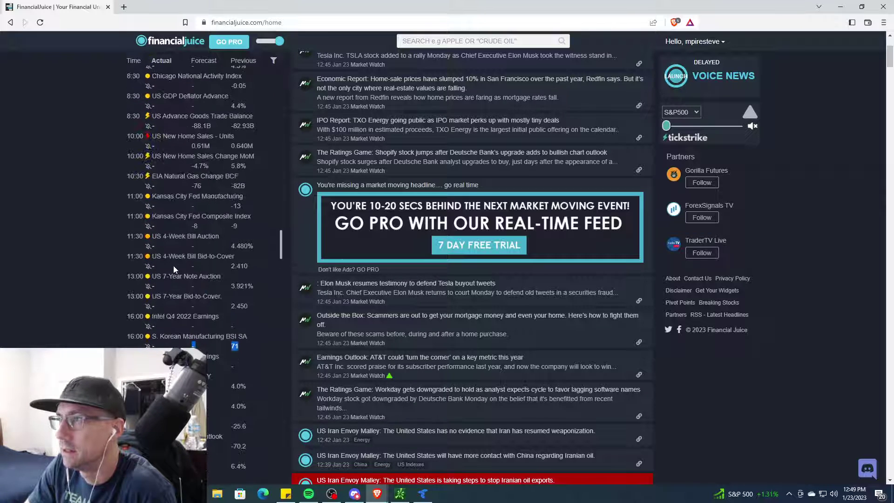
scroll(176, 268, down, 8)
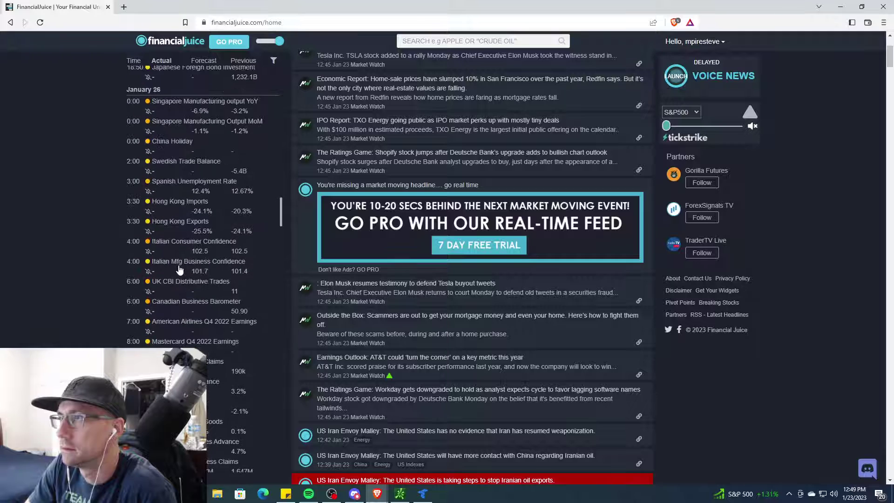
scroll(175, 240, down, 3)
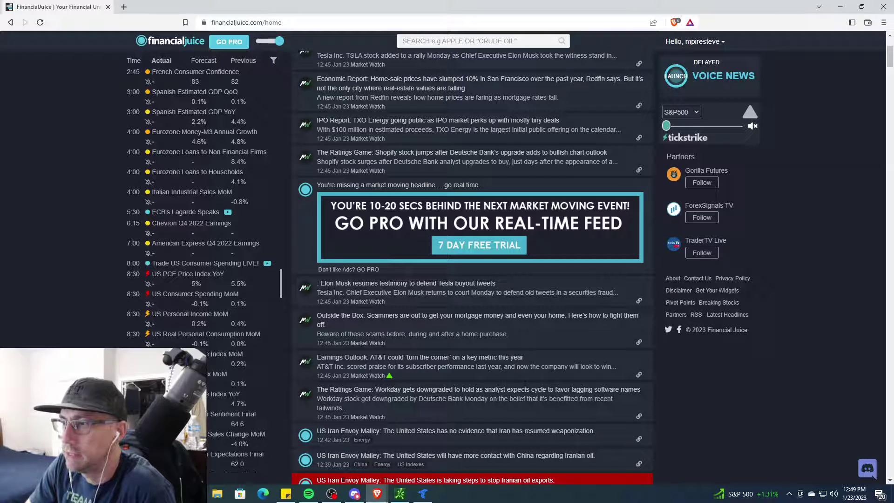
scroll(200, 205, down, 1)
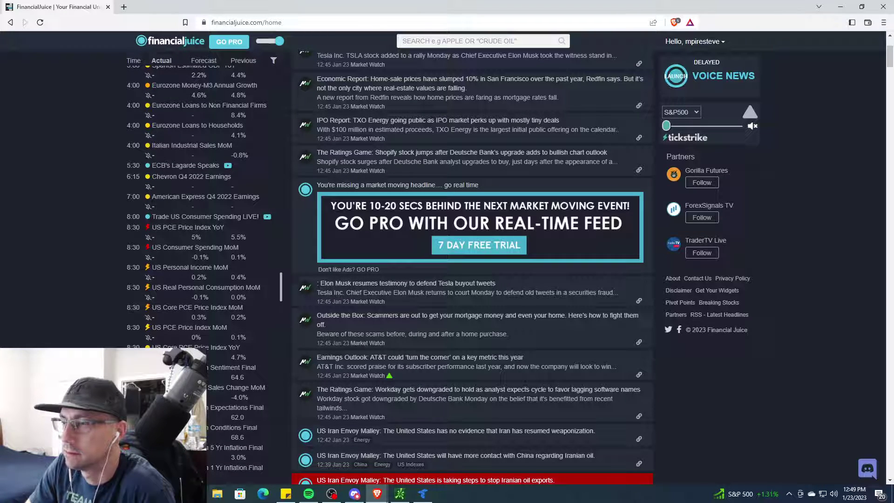
scroll(188, 335, down, 2)
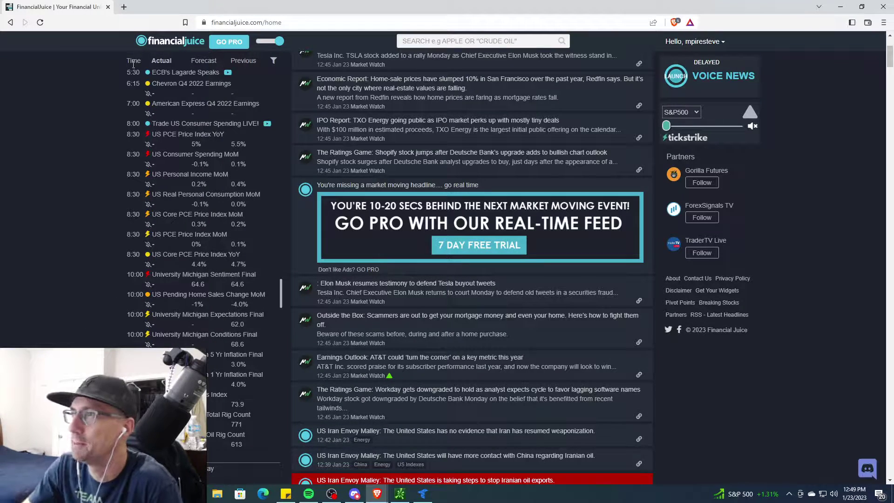
key(super+ctrl+Right)
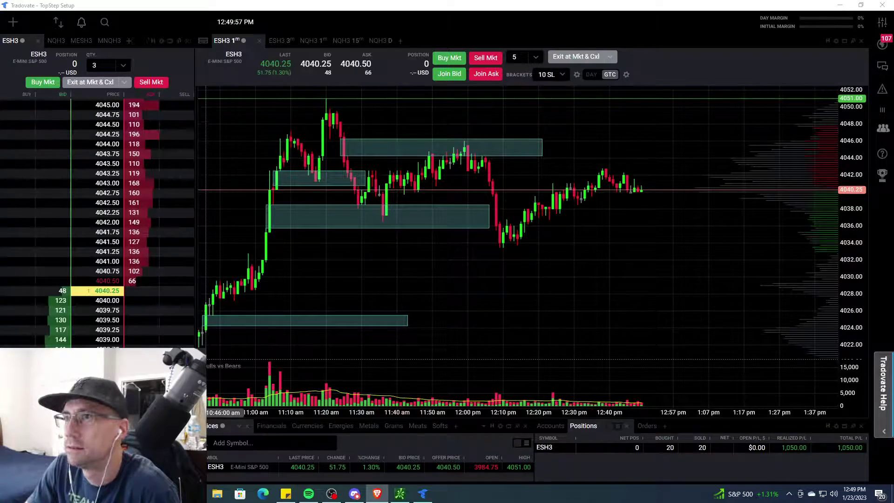
- Set the TradingView ES1! layout to a single 1-hour chart
key(alt+Tab)
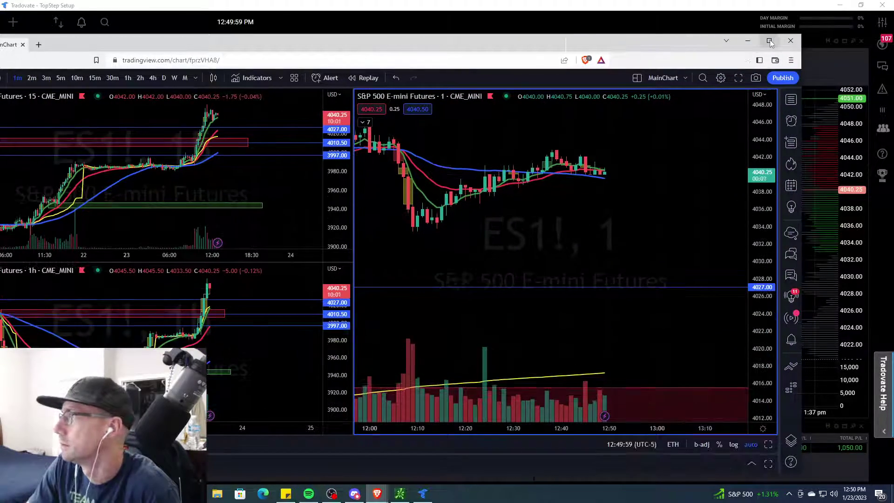
scroll(645, 136, down, 3)
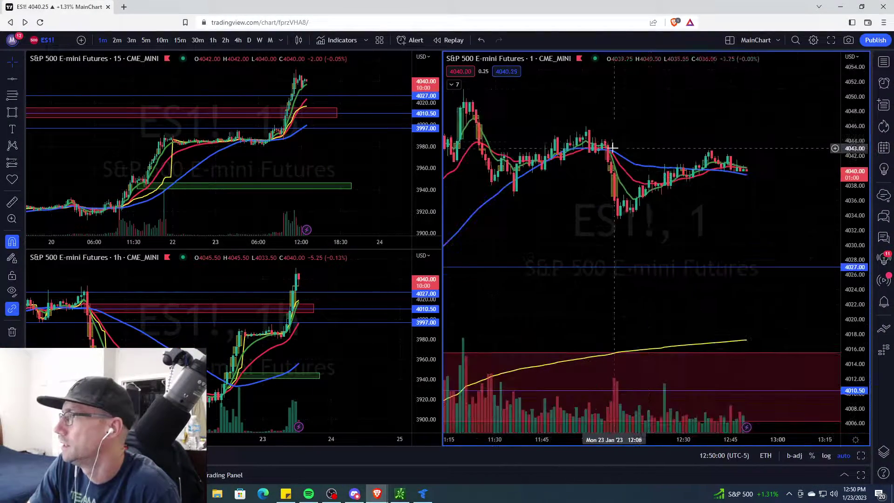
click(729, 42)
click(739, 63)
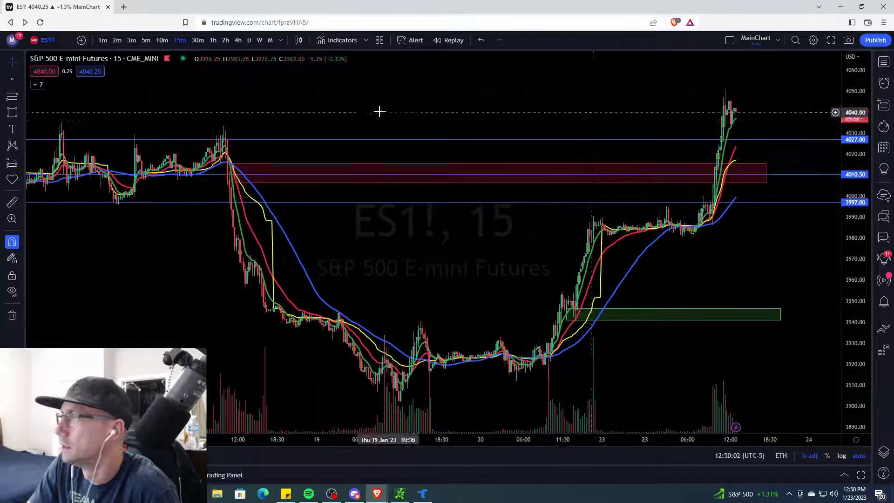
click(213, 41)
- Zoom around the hourly chart reviewing levels 4027, 4010.50 and 3997, then reveal Tradovate
scroll(682, 201, up, 4)
scroll(679, 205, down, 2)
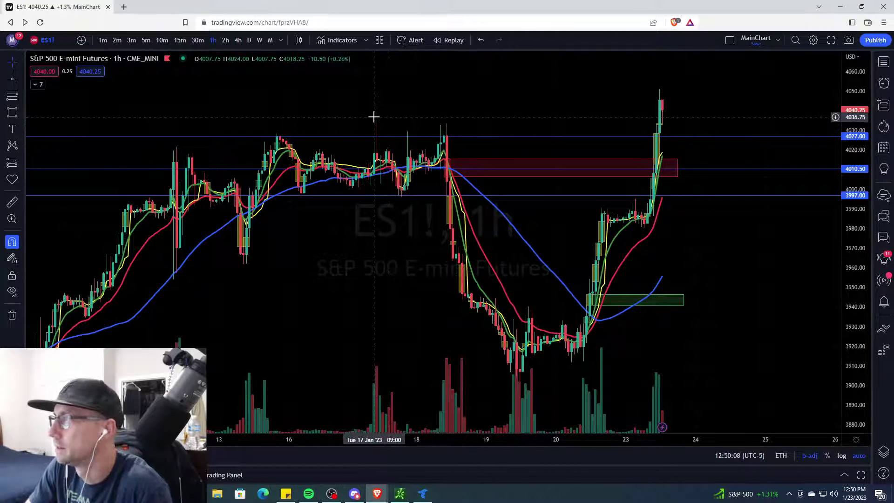
scroll(601, 103, down, 3)
scroll(597, 107, down, 3)
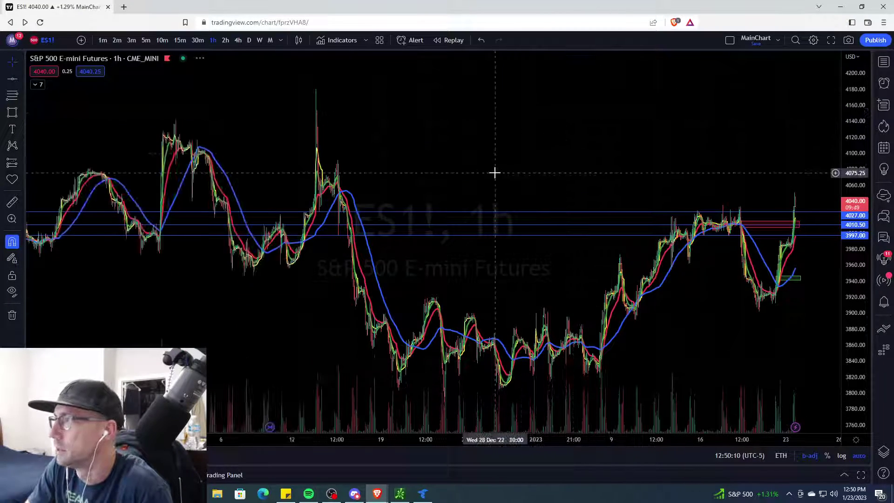
scroll(493, 173, down, 2)
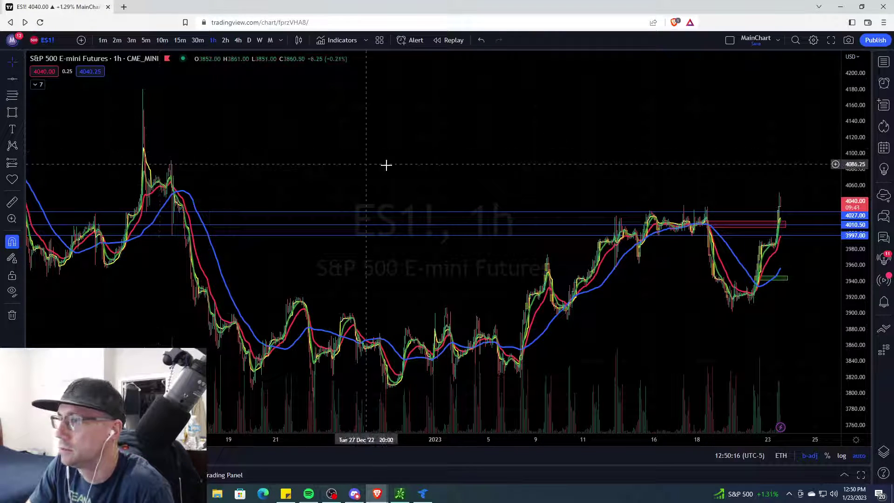
scroll(450, 156, up, 3)
scroll(612, 276, up, 3)
scroll(612, 276, up, 4)
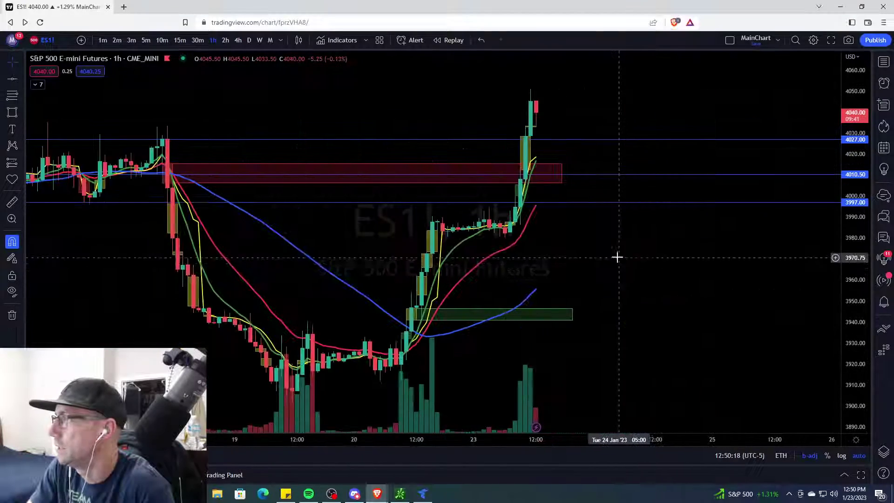
scroll(579, 195, down, 2)
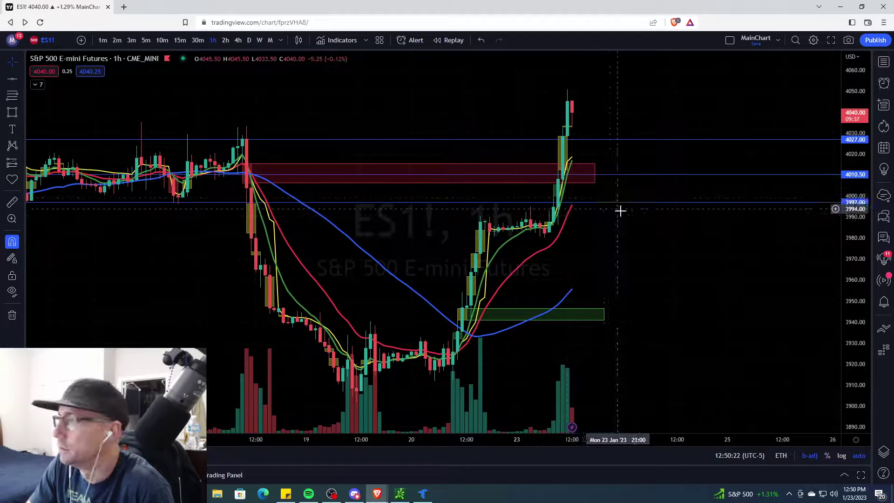
scroll(621, 211, down, 2)
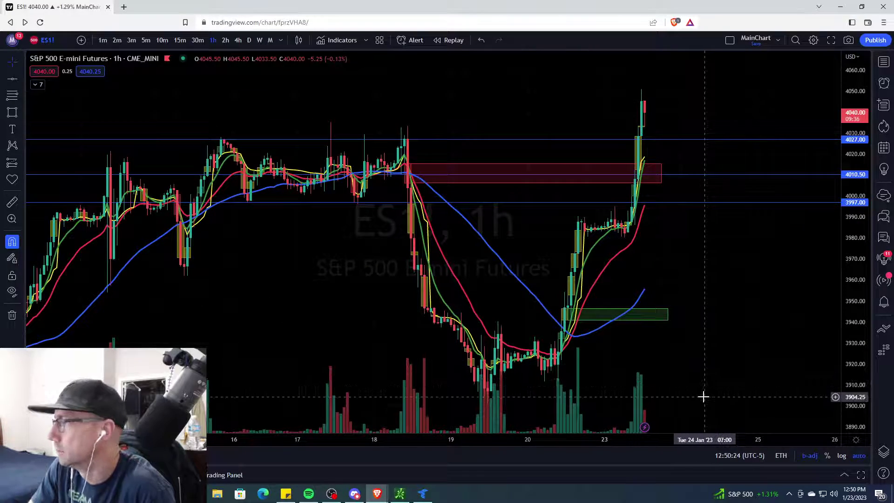
scroll(704, 407, down, 5)
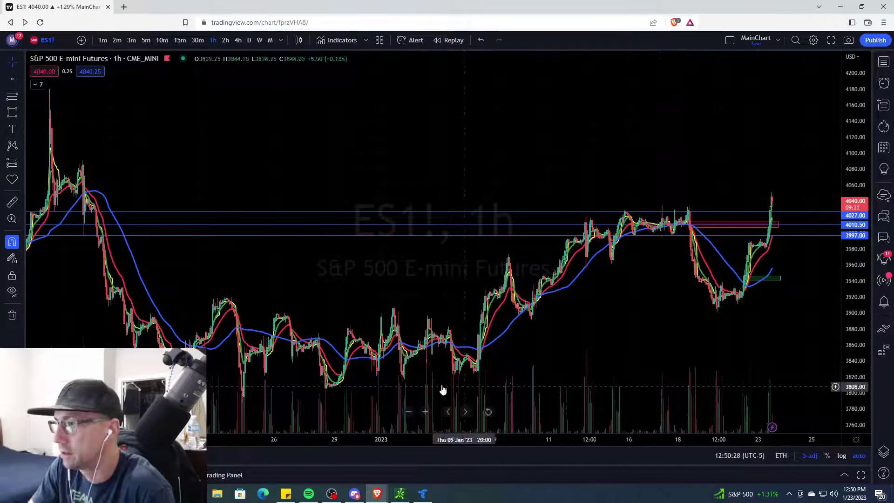
scroll(329, 393, up, 3)
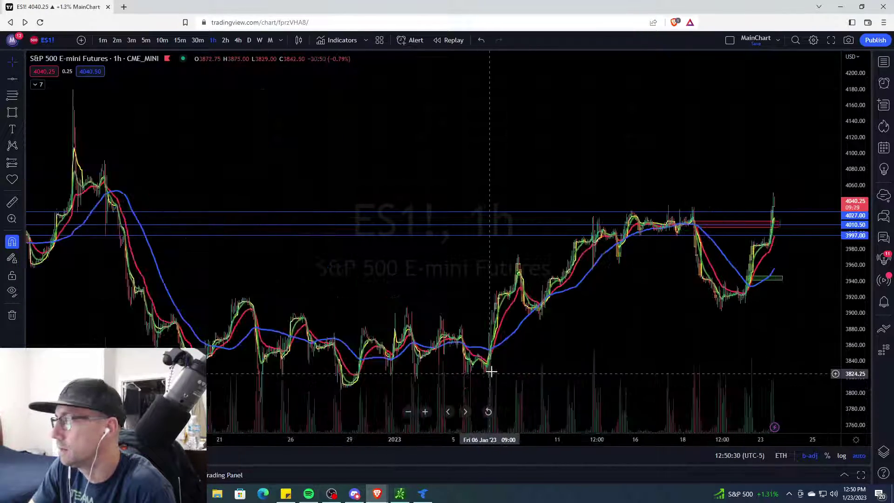
scroll(656, 323, up, 3)
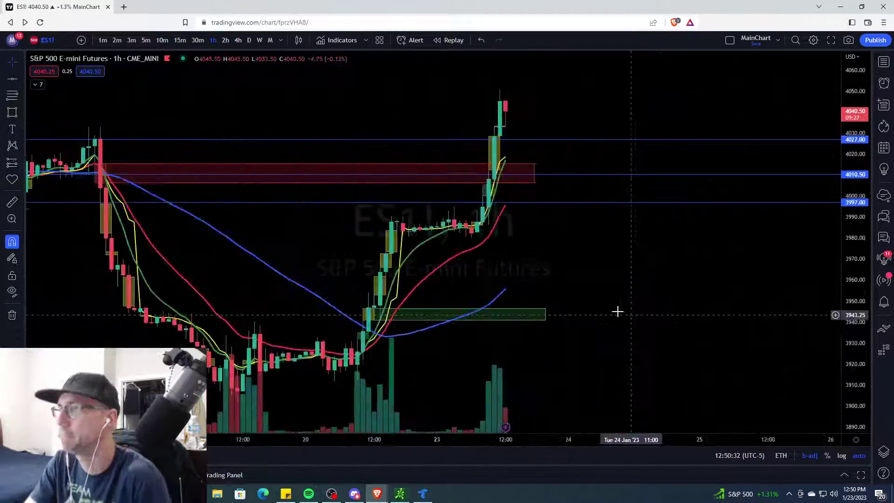
drag(77, 13, 89, 46)
key(ctrl+super+Right)
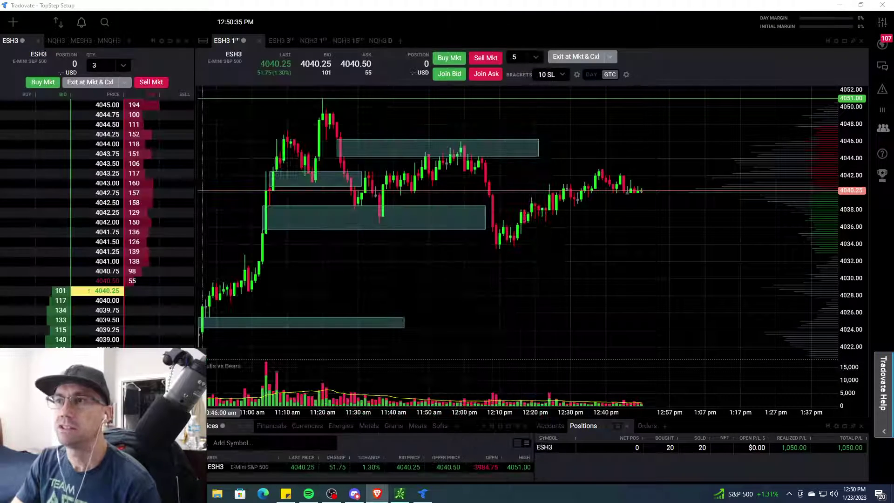